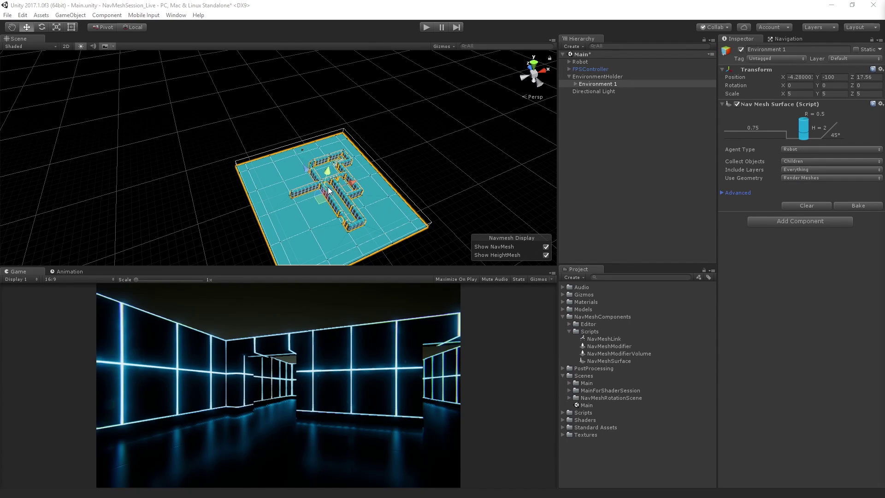
# Step: Duplicate Environment 1 and name the copy Environment 2
pyautogui.keyDown('alt'); pyautogui.moveTo(329, 190); pyautogui.dragTo(533, 168); pyautogui.keyUp('alt')
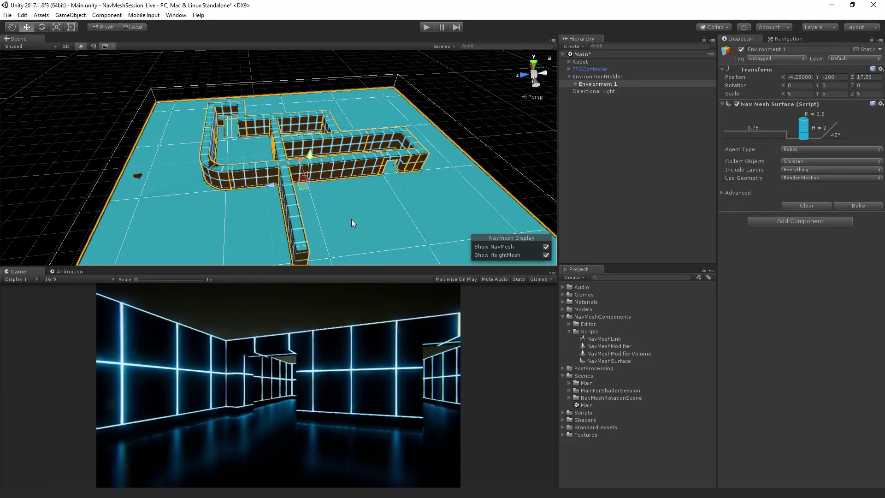
pyautogui.click(598, 84)
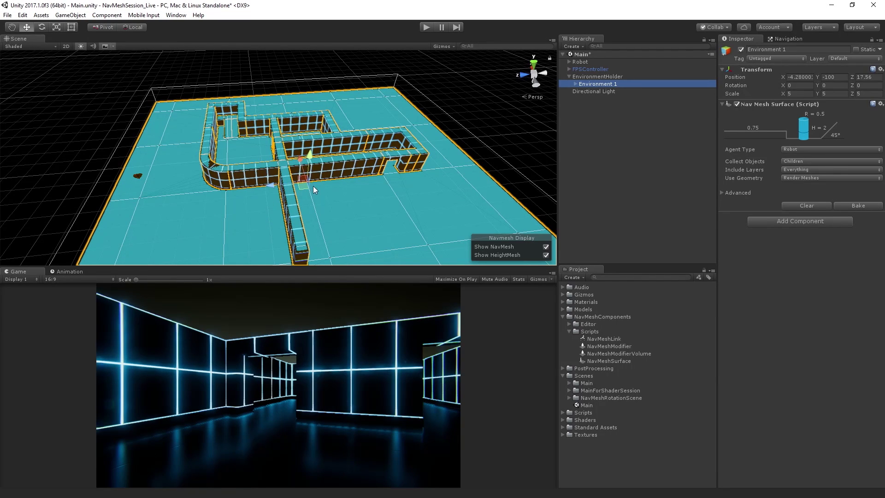
pyautogui.scroll(-4, 328, 188)
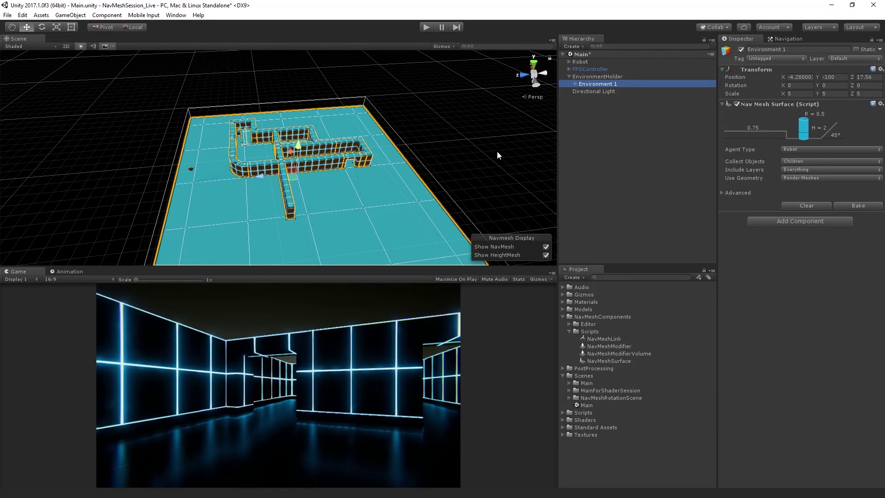
pyautogui.click(608, 79)
pyautogui.click(615, 84)
pyautogui.hotkey('ctrl', 'd')
pyautogui.click(615, 91)
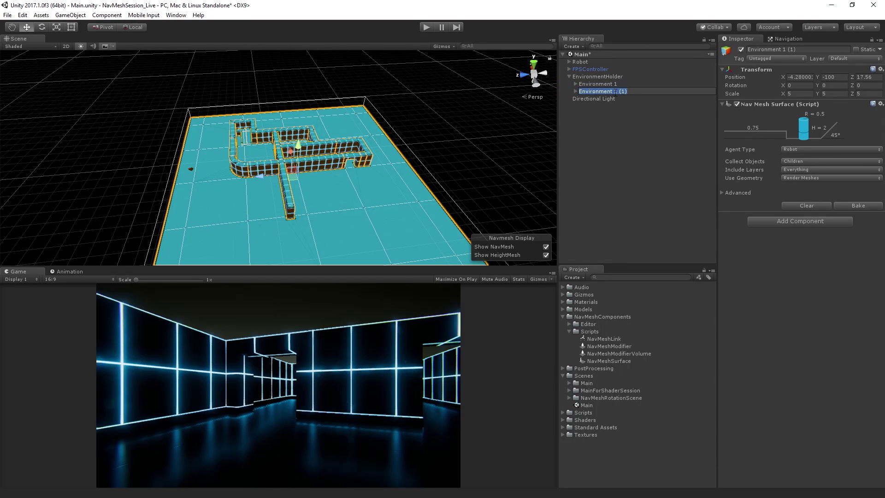
pyautogui.moveTo(614, 91); pyautogui.dragTo(641, 95)
pyautogui.press('Return')
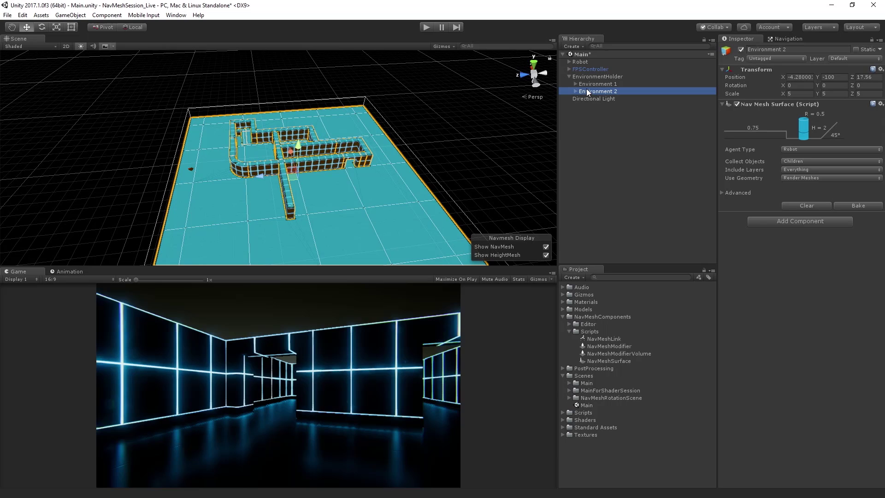
# Step: Set Environment 2's Z rotation to -90
pyautogui.click(867, 85)
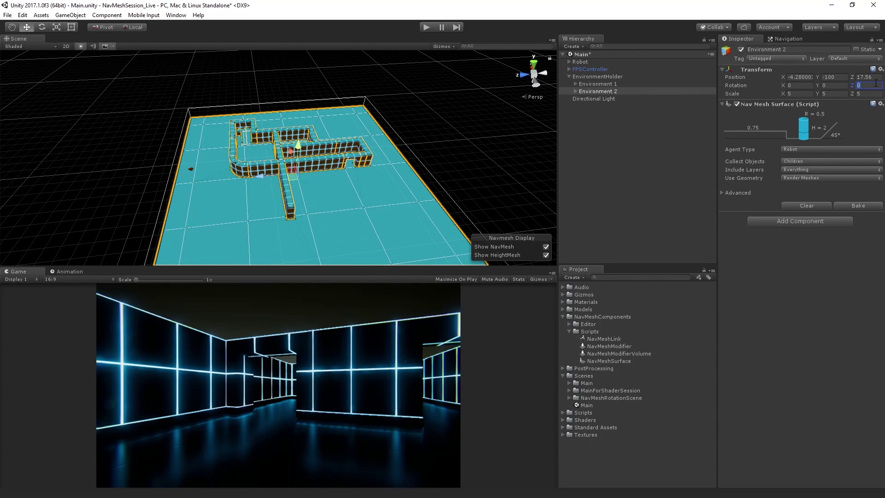
pyautogui.write('90')
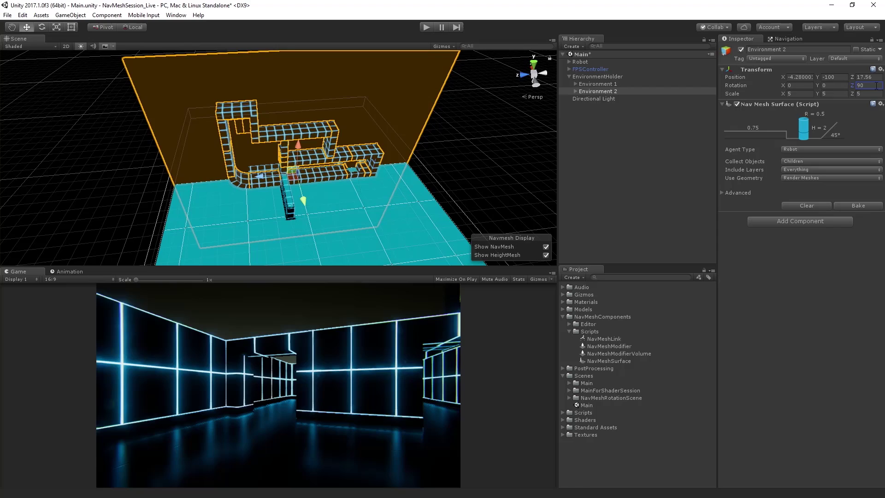
pyautogui.doubleClick(876, 86)
pyautogui.write('-90')
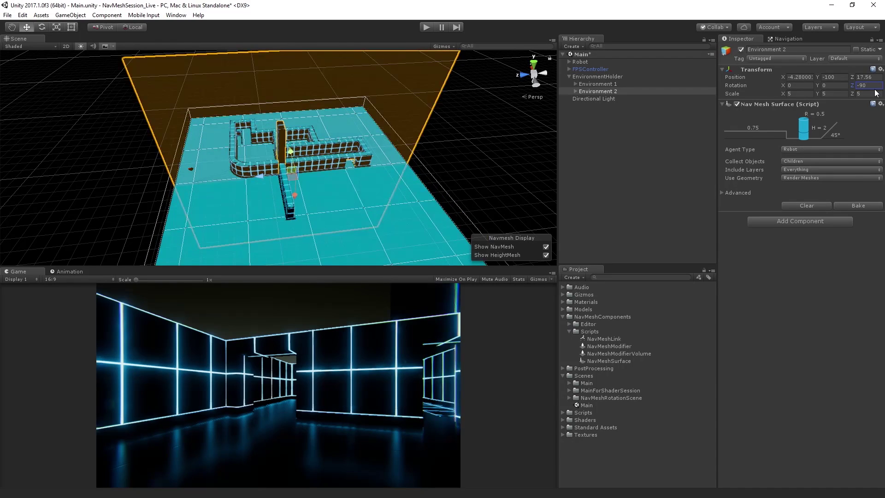
# Step: Move Environment 2 to X position -104
pyautogui.keyDown('alt'); pyautogui.moveTo(155, 115); pyautogui.dragTo(266, 131); pyautogui.keyUp('alt')
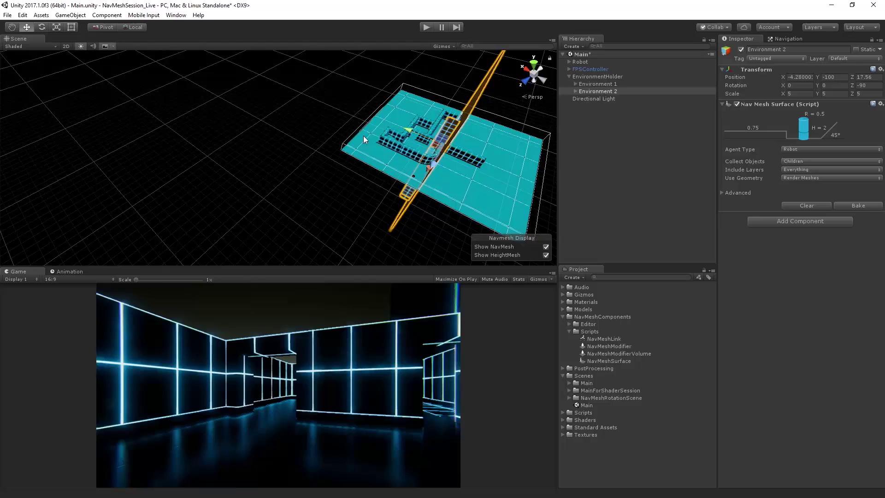
pyautogui.scroll(-2, 419, 147)
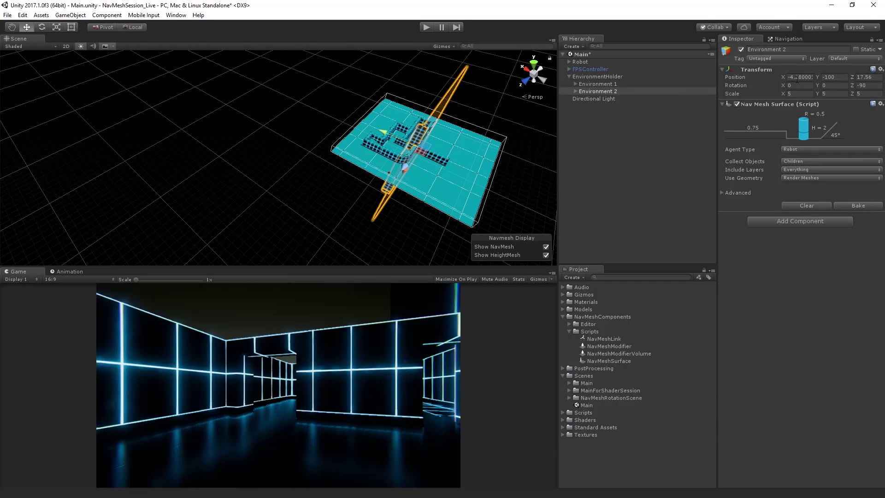
pyautogui.moveTo(387, 129); pyautogui.dragTo(417, 146)
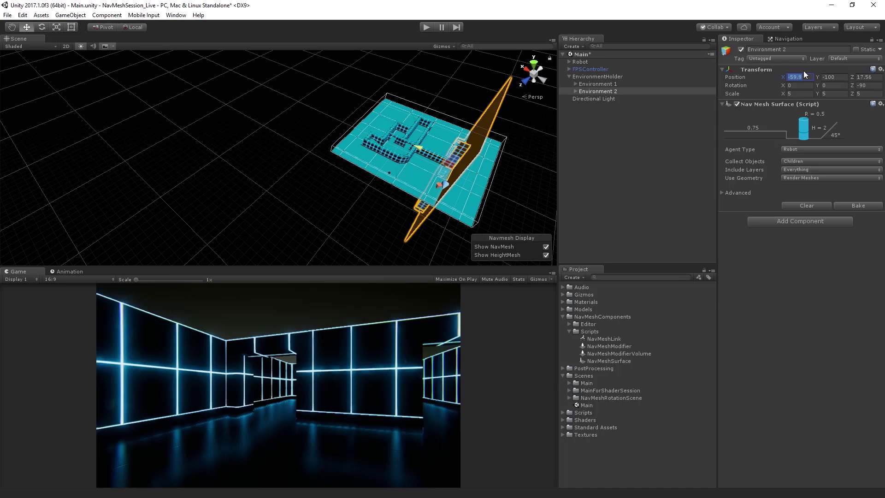
pyautogui.write('-104')
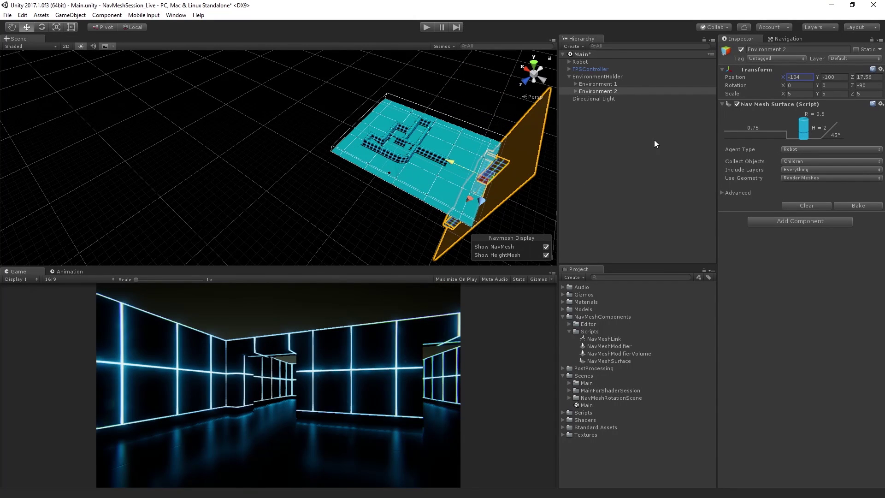
pyautogui.press('Tab')
# Step: Set Environment 2's Y position to 0 and view both environments together
pyautogui.write('0')
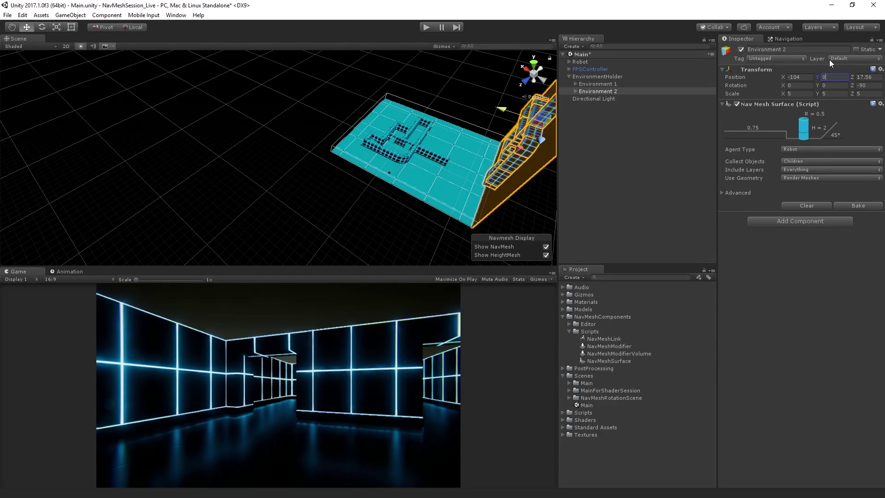
pyautogui.keyDown('alt'); pyautogui.moveTo(440, 112); pyautogui.dragTo(350, 208); pyautogui.keyUp('alt')
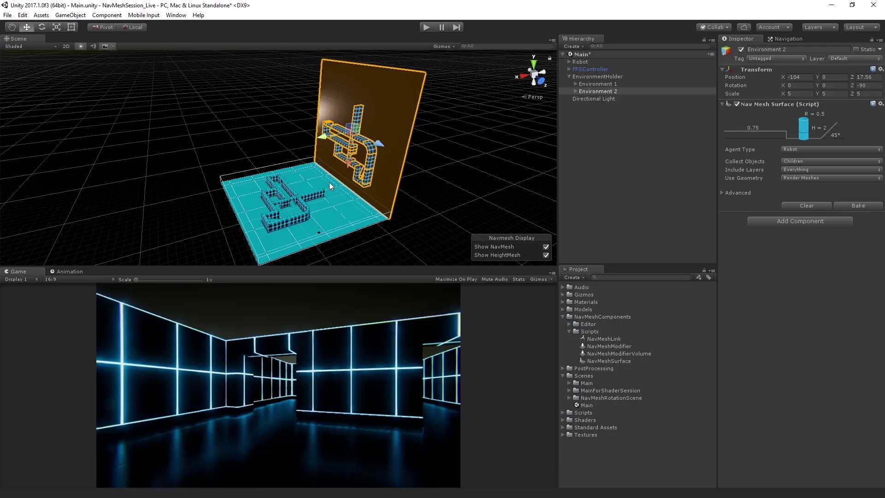
pyautogui.click(861, 205)
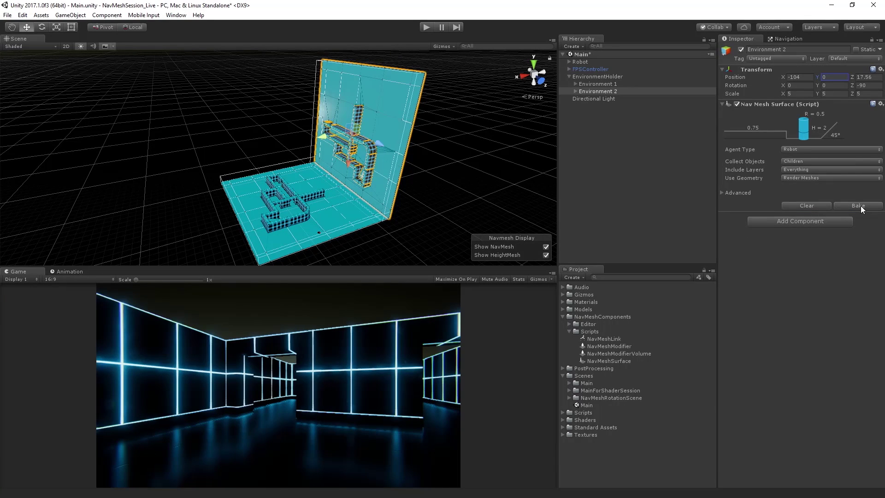
pyautogui.scroll(4, 382, 134)
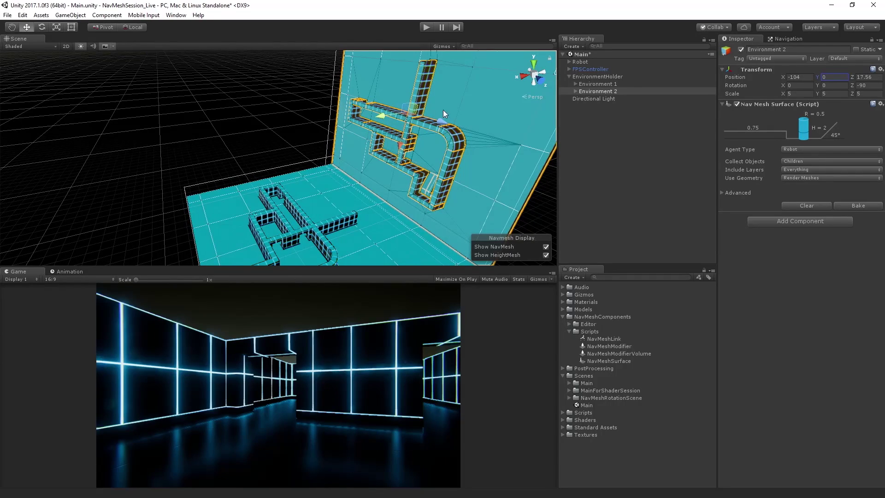
pyautogui.keyDown('alt'); pyautogui.moveTo(460, 107); pyautogui.dragTo(395, 100); pyautogui.keyUp('alt')
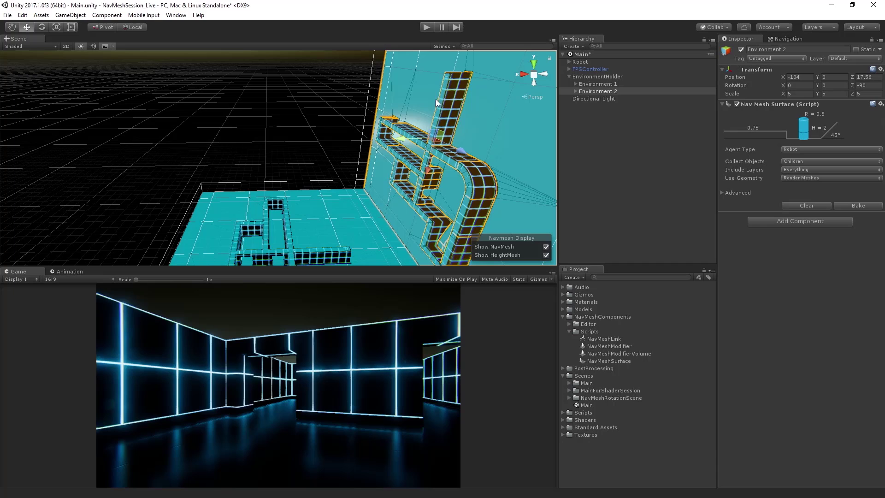
pyautogui.keyDown('alt'); pyautogui.moveTo(488, 115); pyautogui.dragTo(492, 110); pyautogui.keyUp('alt')
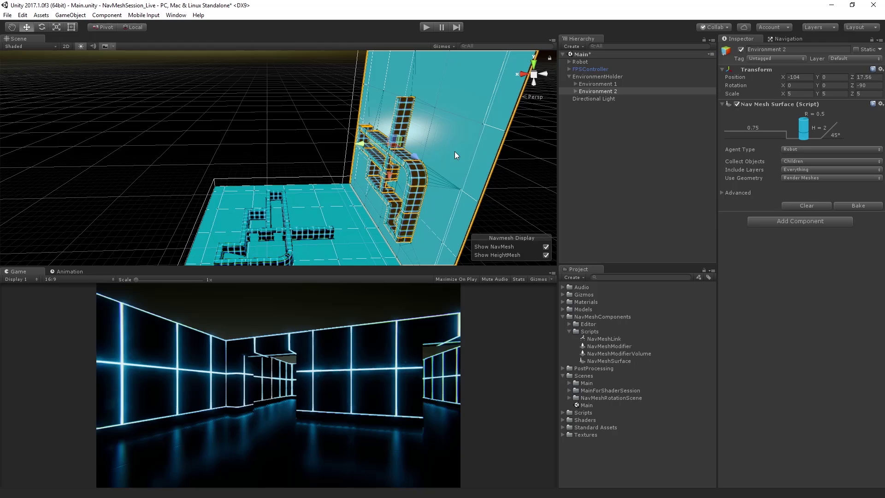
pyautogui.click(595, 91)
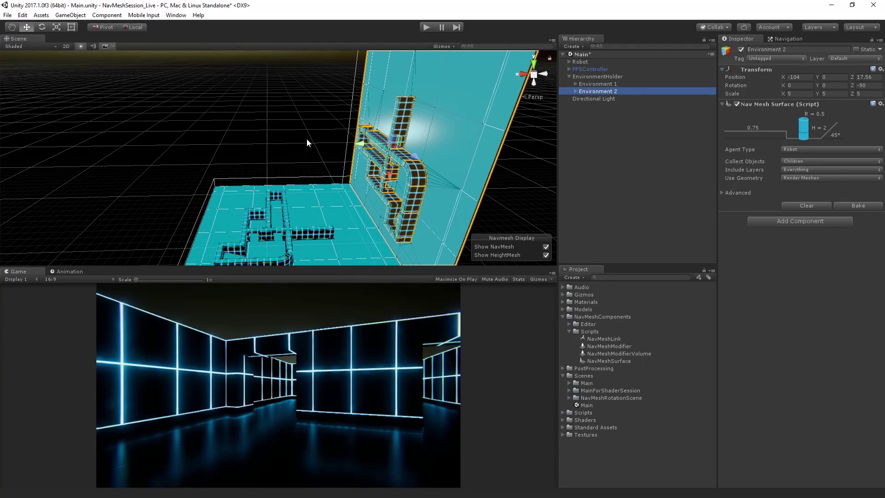
pyautogui.keyDown('alt'); pyautogui.moveTo(325, 145); pyautogui.dragTo(369, 157); pyautogui.keyUp('alt')
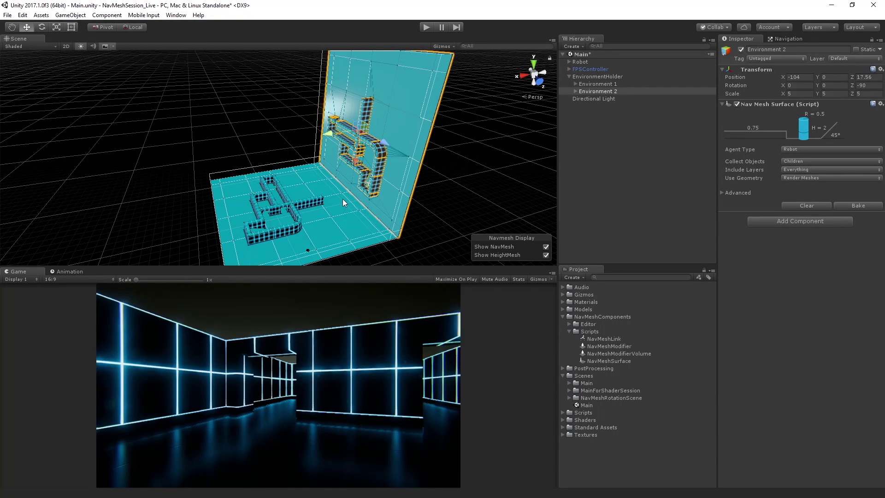
# Step: Add the NavMeshLink script from the Project panel to Environment 1 as a component
pyautogui.click(610, 85)
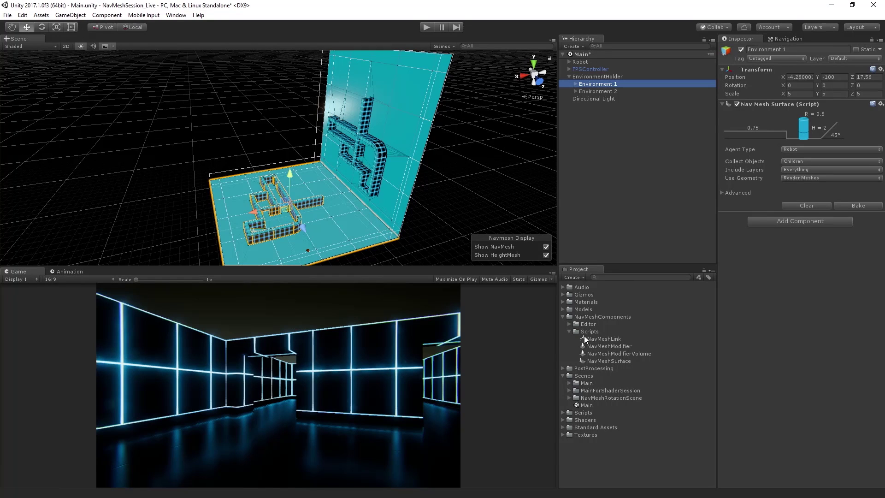
pyautogui.moveTo(602, 339); pyautogui.dragTo(768, 342)
pyautogui.keyDown('alt'); pyautogui.moveTo(388, 210); pyautogui.dragTo(323, 221); pyautogui.keyUp('alt')
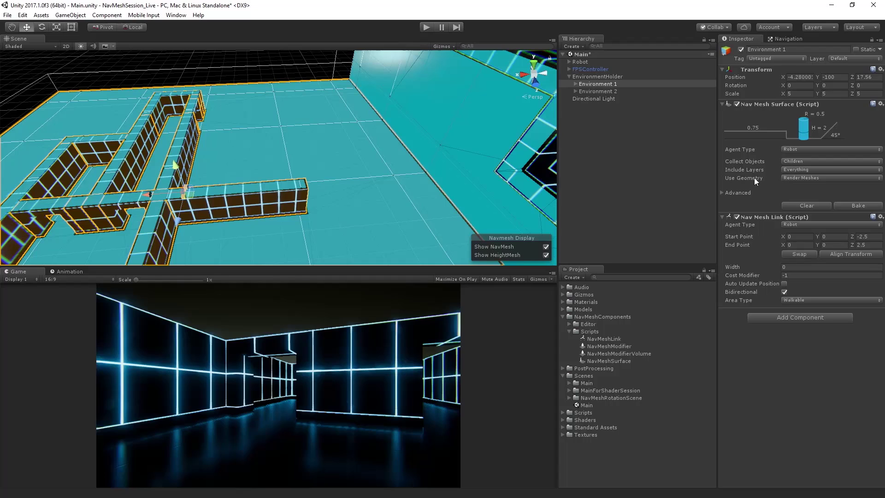
# Step: Set the link's Start Point X to -98 and End Point X to -100
pyautogui.click(789, 236)
pyautogui.write('-28.4')
pyautogui.press('BackSpace')
pyautogui.press('BackSpace')
pyautogui.press('BackSpace')
pyautogui.press('BackSpace')
pyautogui.write('98')
pyautogui.moveTo(782, 244); pyautogui.dragTo(823, 275)
pyautogui.press('End')
pyautogui.press('BackSpace')
pyautogui.press('BackSpace')
pyautogui.keyDown('alt'); pyautogui.click(439, 141); pyautogui.keyUp('alt')
pyautogui.keyDown('alt'); pyautogui.moveTo(438, 142); pyautogui.dragTo(438, 123); pyautogui.keyUp('alt')
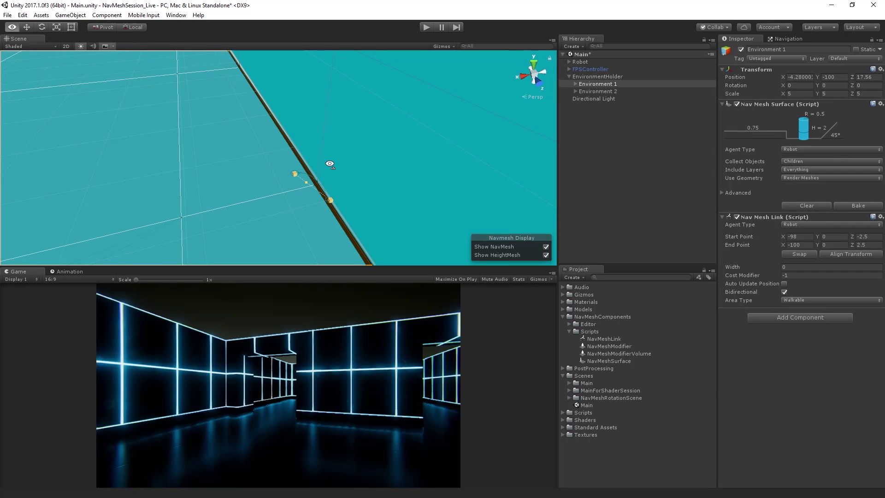
pyautogui.keyDown('alt'); pyautogui.moveTo(329, 164); pyautogui.dragTo(363, 164); pyautogui.keyUp('alt')
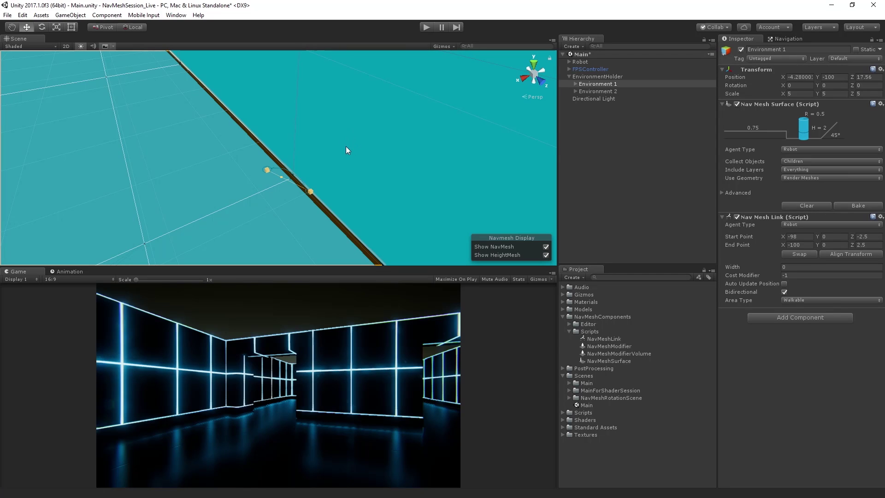
# Step: Lower the link's start to Y about -4.37 and raise its end to X -101.86, Y 2.84
pyautogui.click(267, 170)
pyautogui.moveTo(267, 139); pyautogui.dragTo(289, 151)
pyautogui.scroll(-3, 264, 221)
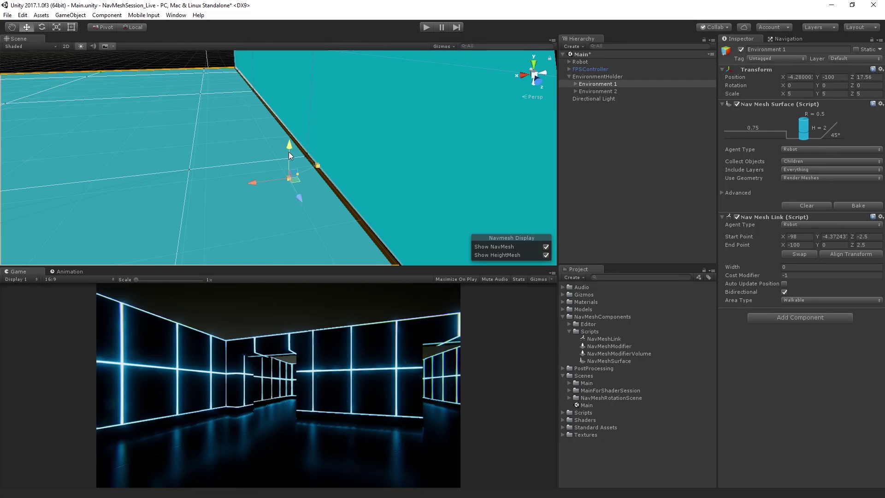
pyautogui.click(316, 166)
pyautogui.moveTo(317, 136); pyautogui.dragTo(319, 110)
pyautogui.moveTo(288, 147); pyautogui.dragTo(270, 205)
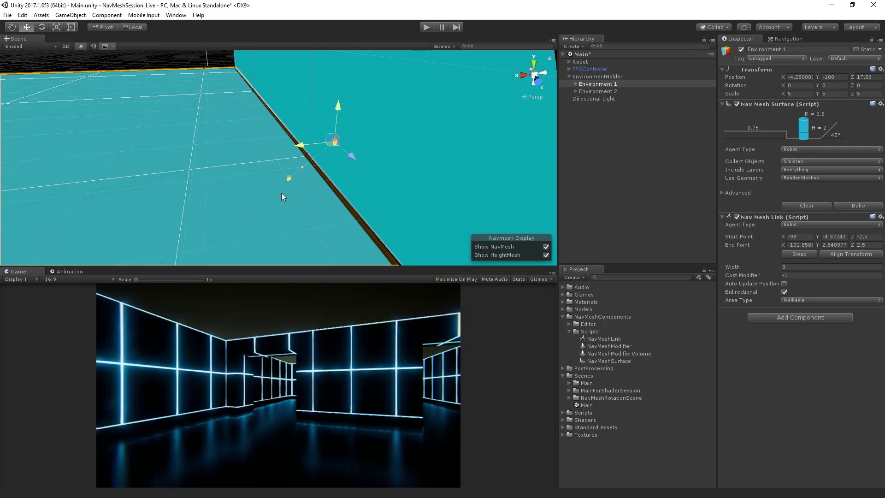
pyautogui.click(640, 184)
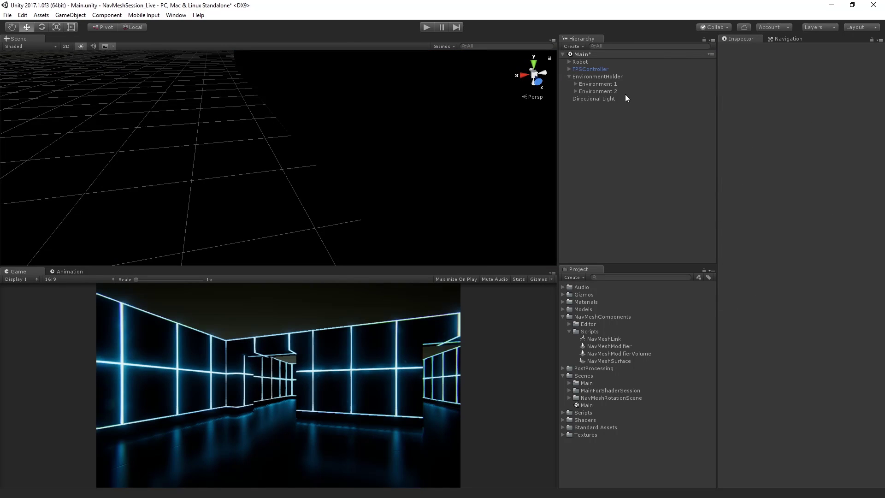
pyautogui.click(599, 83)
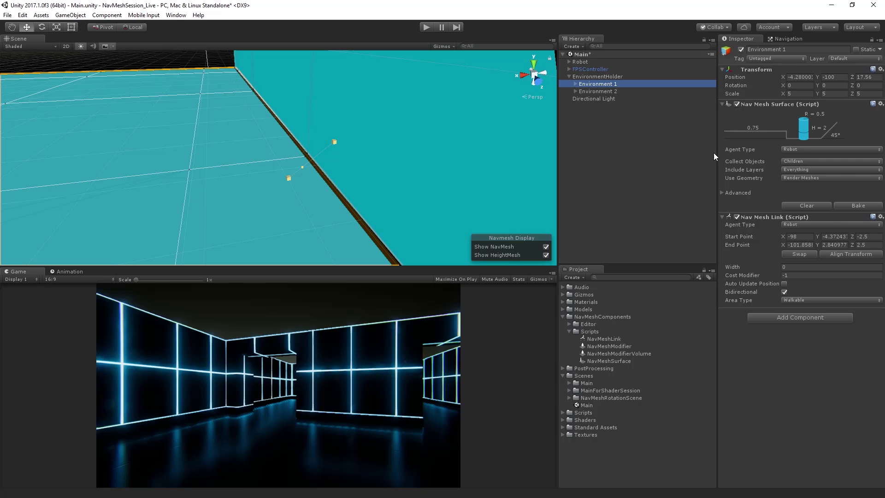
# Step: Set the Nav Mesh Link width to 200
pyautogui.click(791, 267)
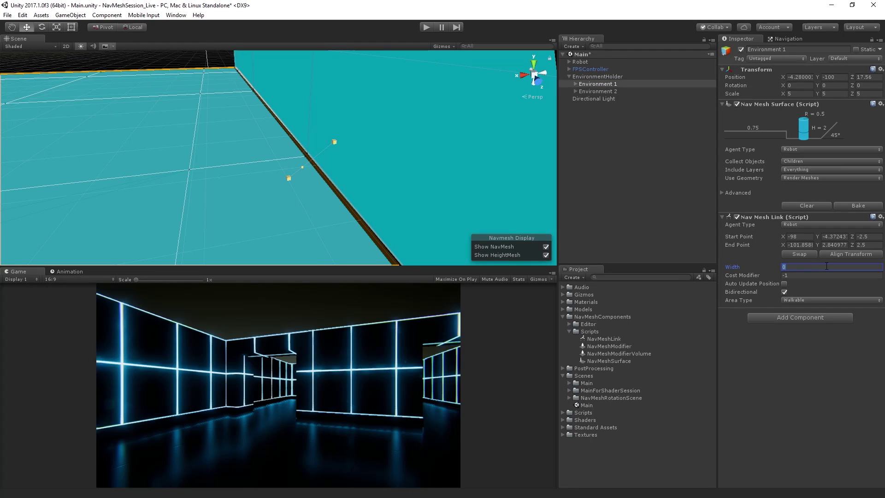
pyautogui.click(741, 240)
pyautogui.click(736, 268)
pyautogui.write('200')
# Step: Set both endpoints' Z to 0 and move the start point to X -98.03, Y -1.6
pyautogui.click(869, 237)
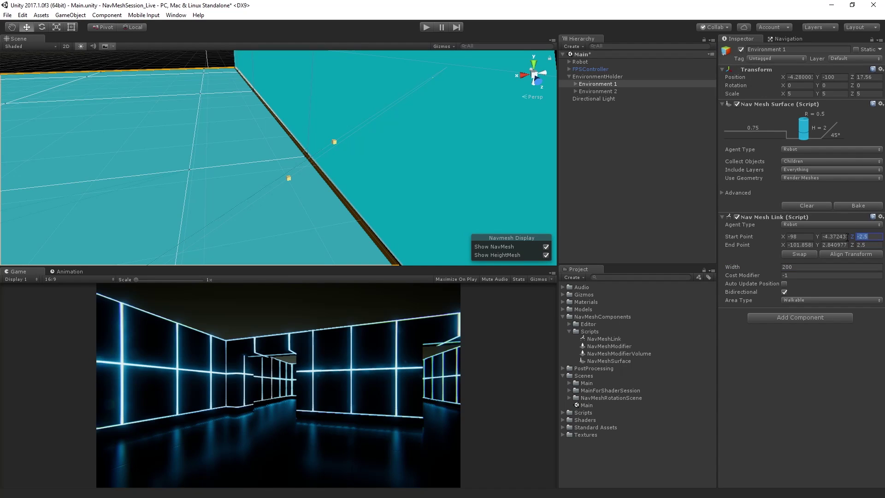
pyautogui.write('0')
pyautogui.press('Tab')
pyautogui.press('Tab')
pyautogui.press('Tab')
pyautogui.write('0')
pyautogui.moveTo(782, 236)
pyautogui.mouseDown()
pyautogui.moveTo(782, 219)
pyautogui.moveTo(784, 228)
pyautogui.mouseUp()
pyautogui.click(819, 235)
pyautogui.write('-0.6')
pyautogui.moveTo(817, 232); pyautogui.dragTo(817, 231)
# Step: Reposition the link's end to X about -99.39 and its start to Y about -0.58
pyautogui.click(330, 135)
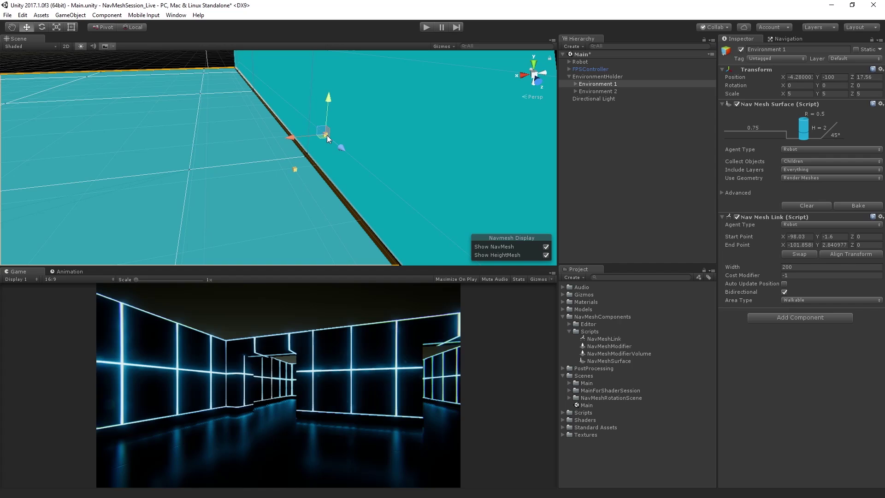
pyautogui.moveTo(287, 137)
pyautogui.mouseDown()
pyautogui.moveTo(311, 134)
pyautogui.moveTo(264, 156)
pyautogui.moveTo(289, 152)
pyautogui.moveTo(286, 136)
pyautogui.mouseUp()
pyautogui.click(293, 167)
pyautogui.scroll(-6, 324, 175)
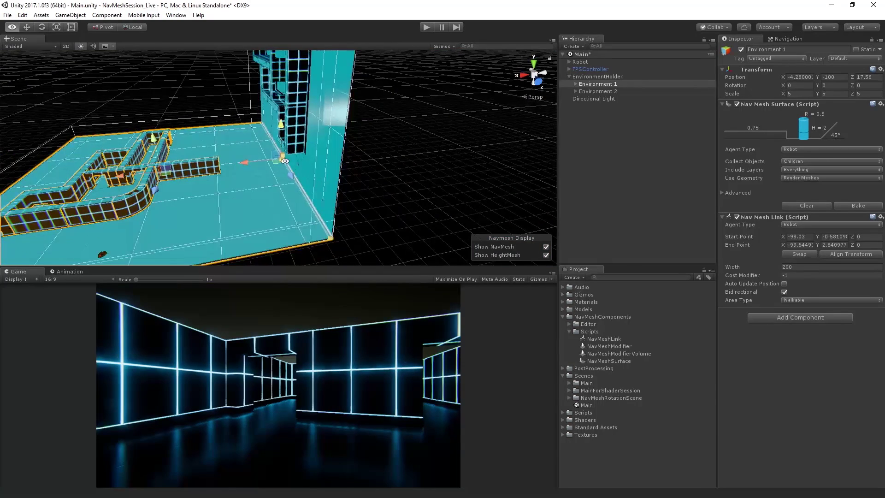
pyautogui.keyDown('alt'); pyautogui.moveTo(325, 175); pyautogui.dragTo(261, 119); pyautogui.keyUp('alt')
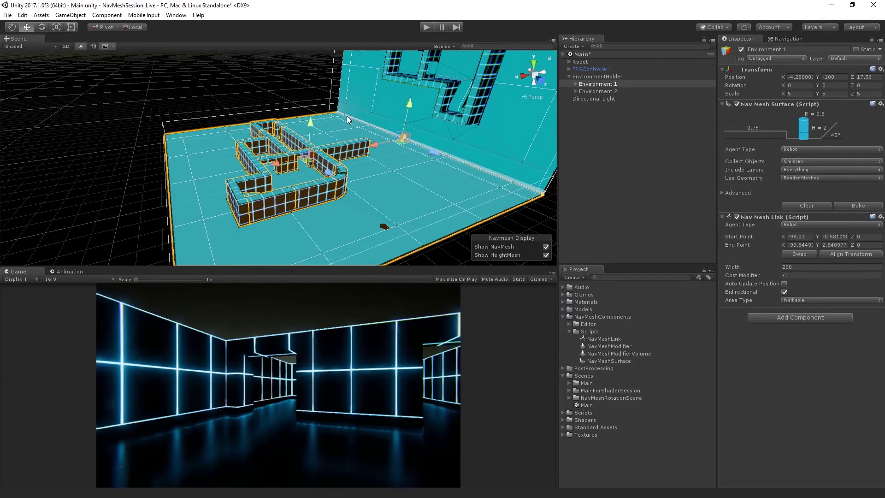
pyautogui.keyDown('alt'); pyautogui.moveTo(403, 136); pyautogui.dragTo(337, 181); pyautogui.keyUp('alt')
pyautogui.keyDown('alt'); pyautogui.scroll(10, 475, 110); pyautogui.keyUp('alt')
# Step: Fine-tune the link's start point to about X -97.40, Y 0.47
pyautogui.click(354, 147)
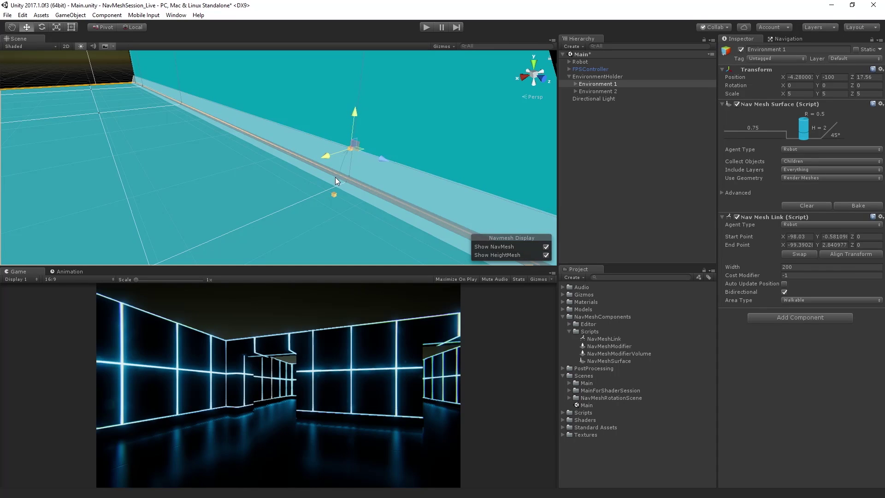
pyautogui.click(334, 192)
pyautogui.moveTo(306, 207); pyautogui.dragTo(304, 212)
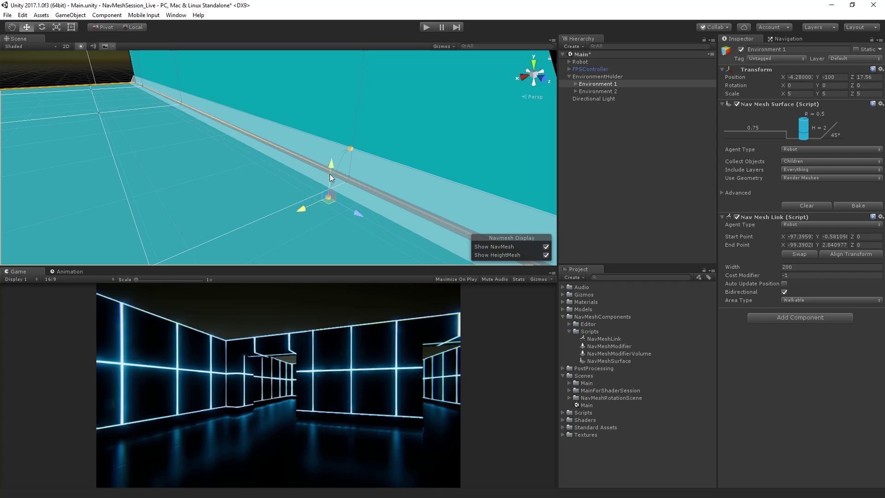
pyautogui.moveTo(330, 165)
pyautogui.mouseDown()
pyautogui.moveTo(334, 133)
pyautogui.moveTo(334, 167)
pyautogui.moveTo(335, 153)
pyautogui.mouseUp()
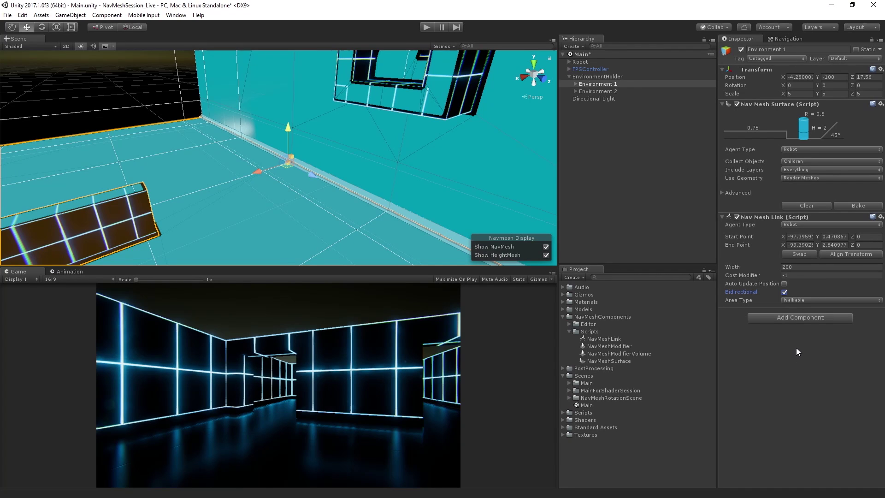
# Step: Enable Auto Traverse Off Mesh Link on the Robot agent and reselect Environment 1
pyautogui.click(594, 62)
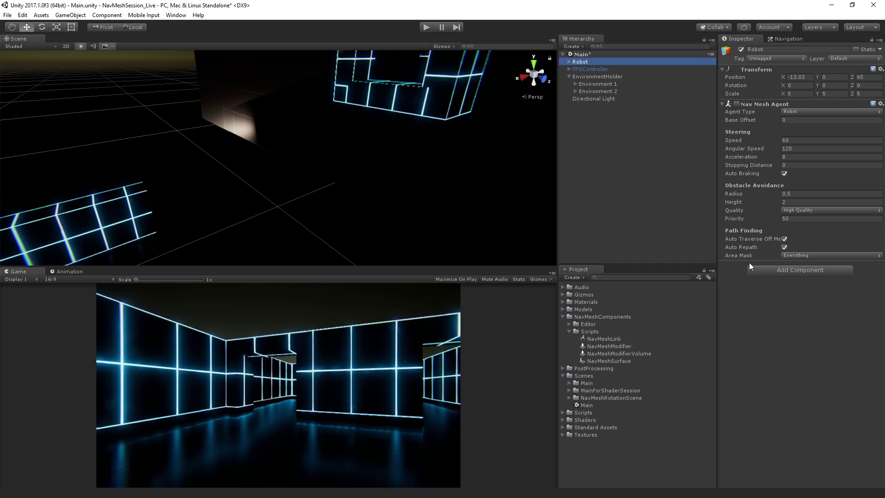
pyautogui.click(762, 238)
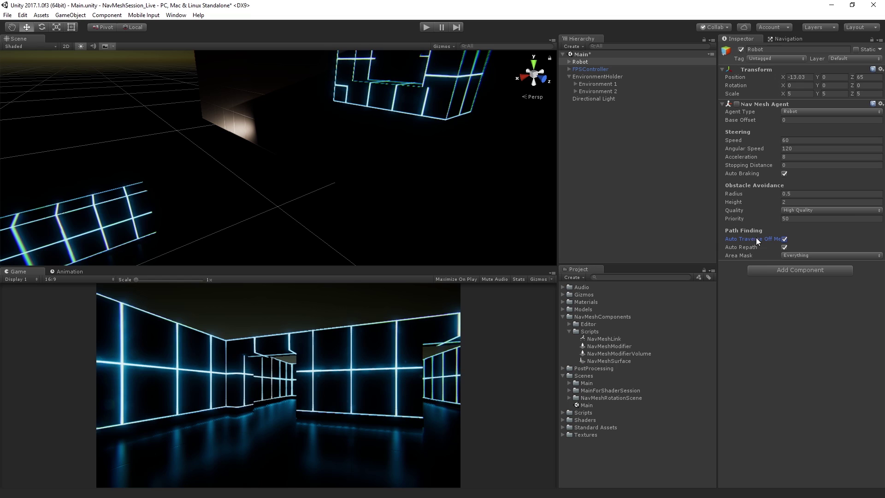
pyautogui.moveTo(719, 217); pyautogui.dragTo(664, 220)
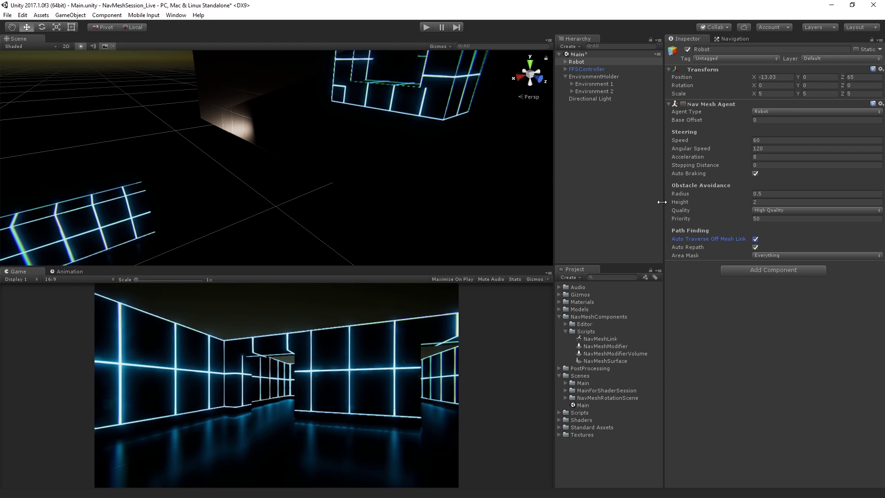
pyautogui.moveTo(662, 203); pyautogui.dragTo(689, 193)
pyautogui.click(733, 239)
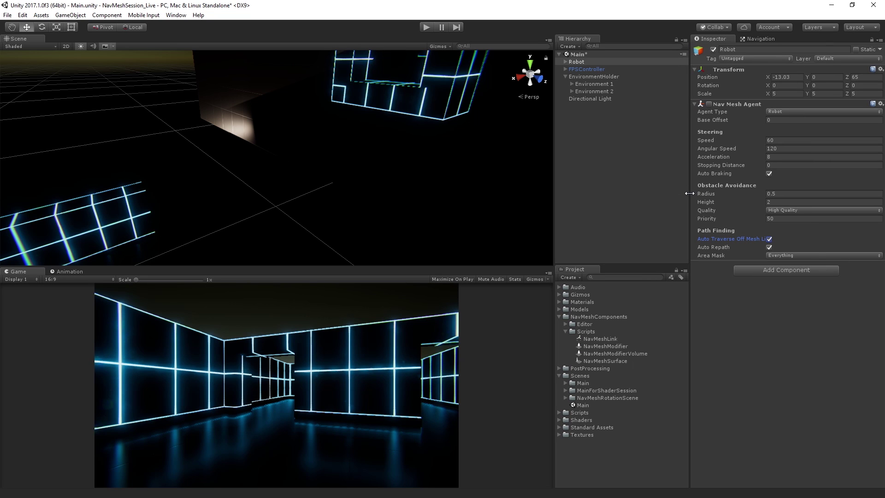
pyautogui.click(601, 85)
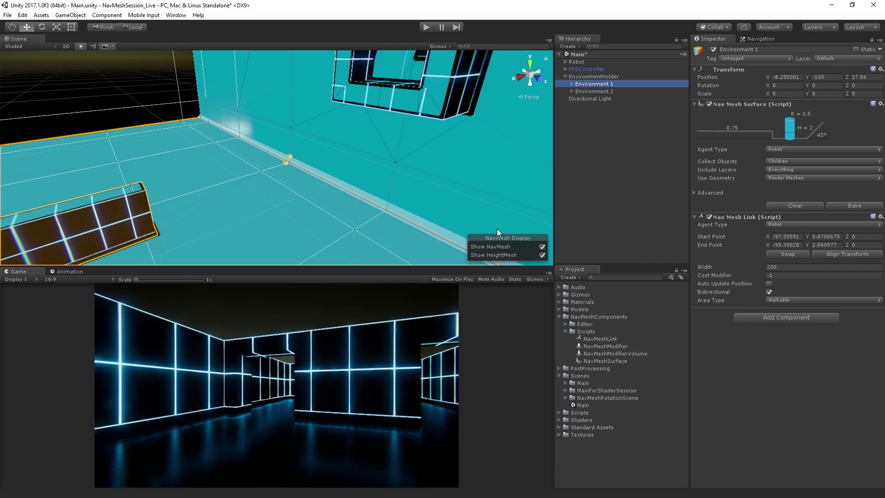
pyautogui.scroll(-5, 338, 149)
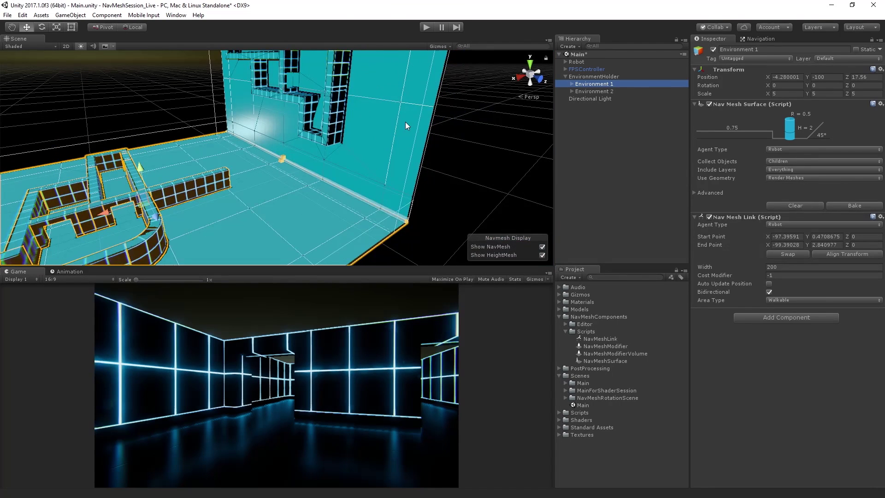